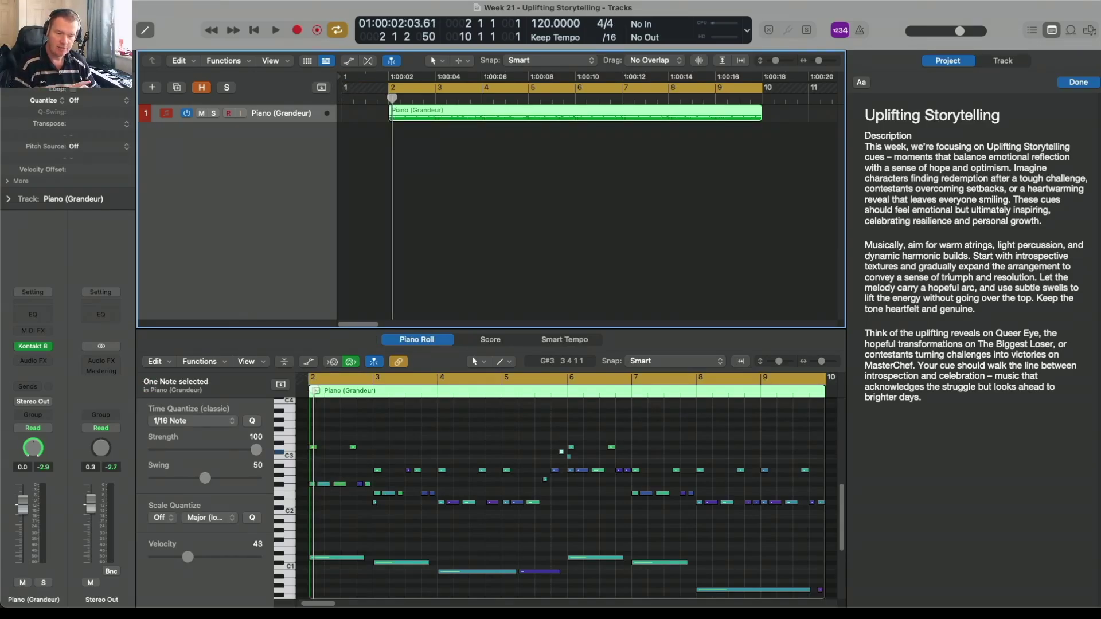
Play back the Piano (Grandeur) region within the cycle range and stop
{"action": "key", "text": "space"}
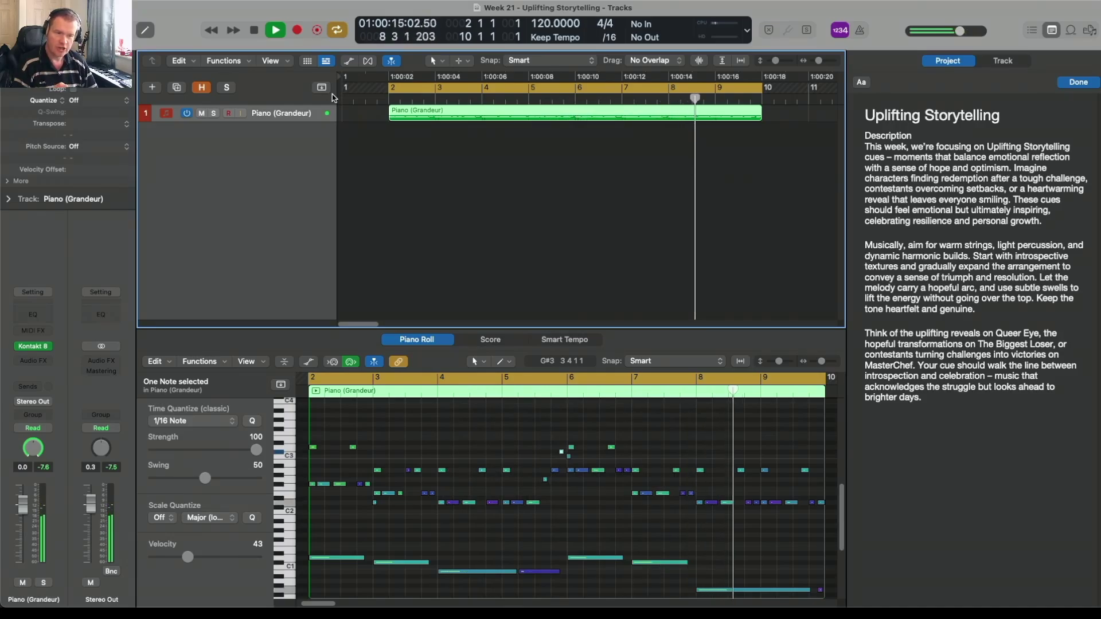
{"action": "key", "text": "space"}
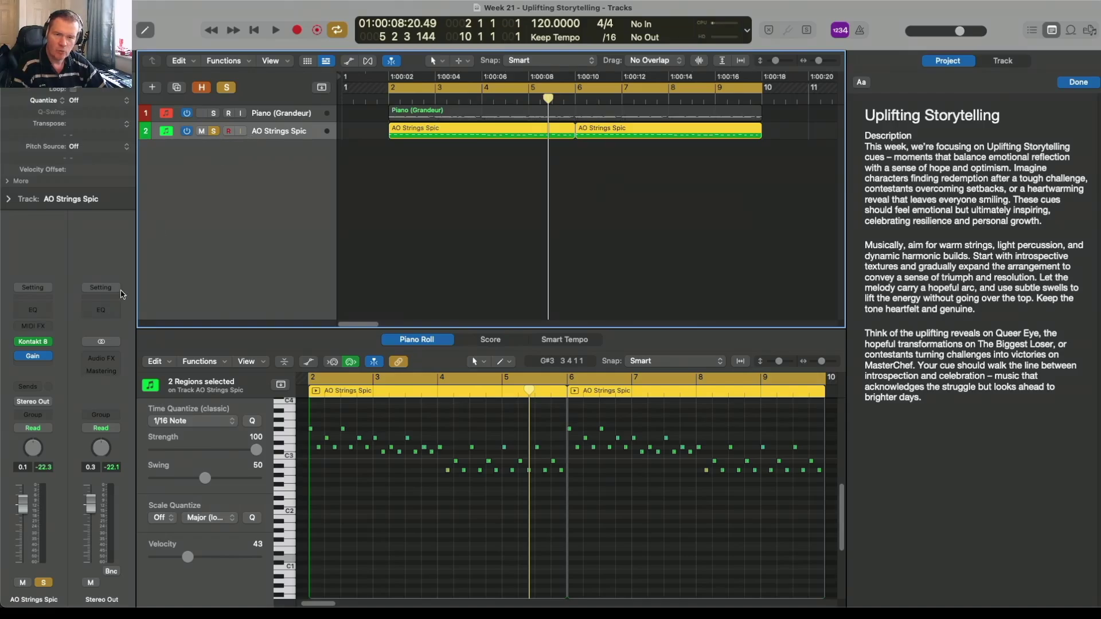
Check the Kontakt instrument on the AO Strings Spic track, then play the soloed track and stop
{"action": "left_click", "coordinate": [37, 344]}
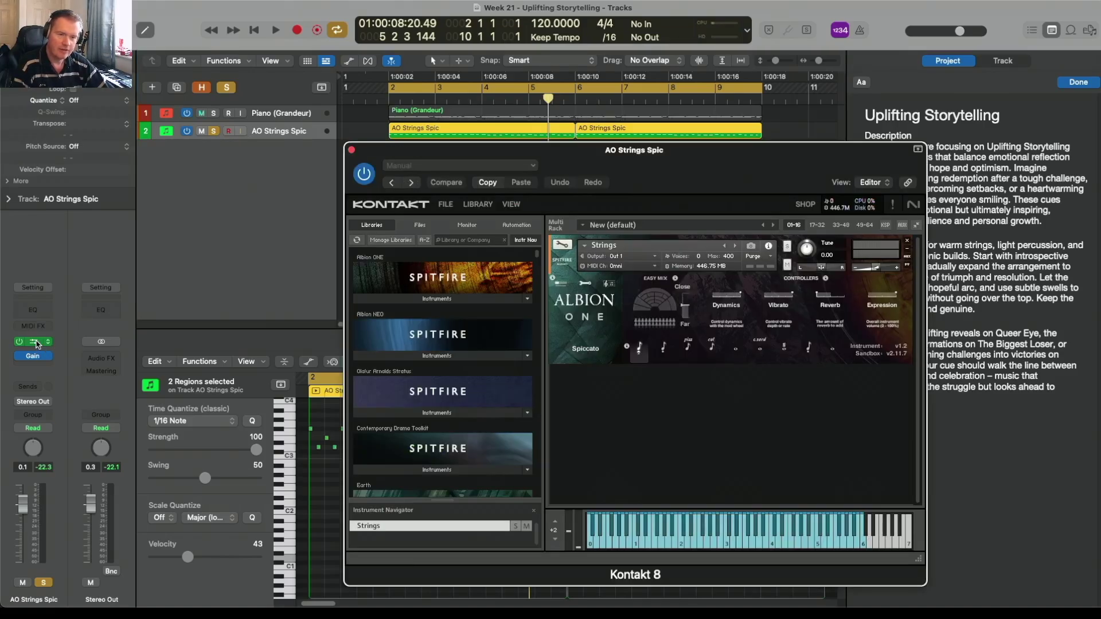
{"action": "left_click", "coordinate": [352, 150]}
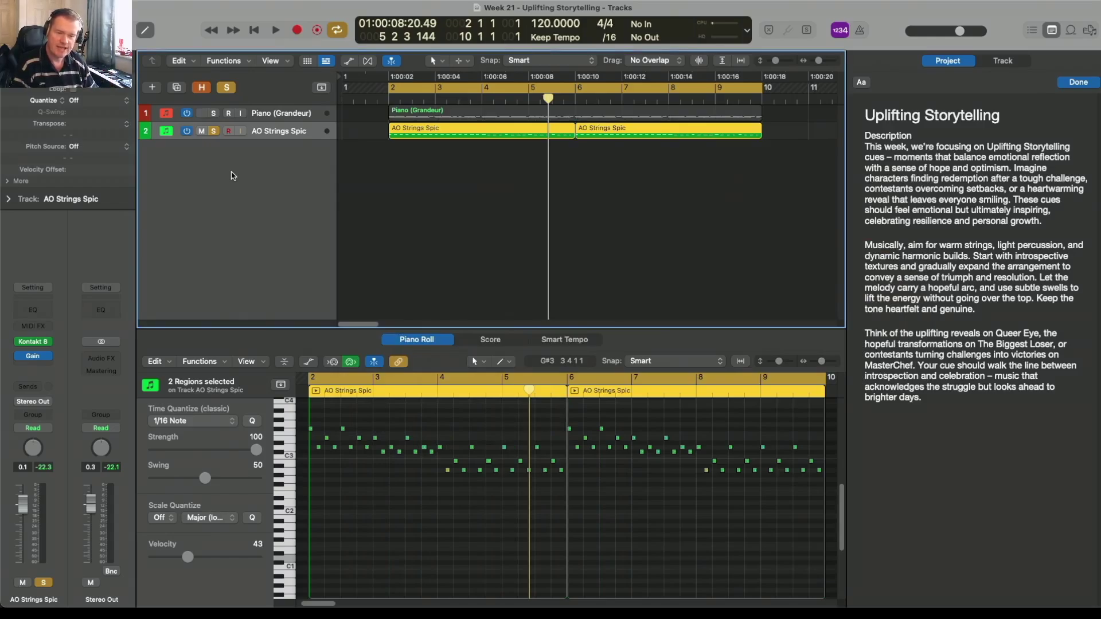
{"action": "key", "text": "space"}
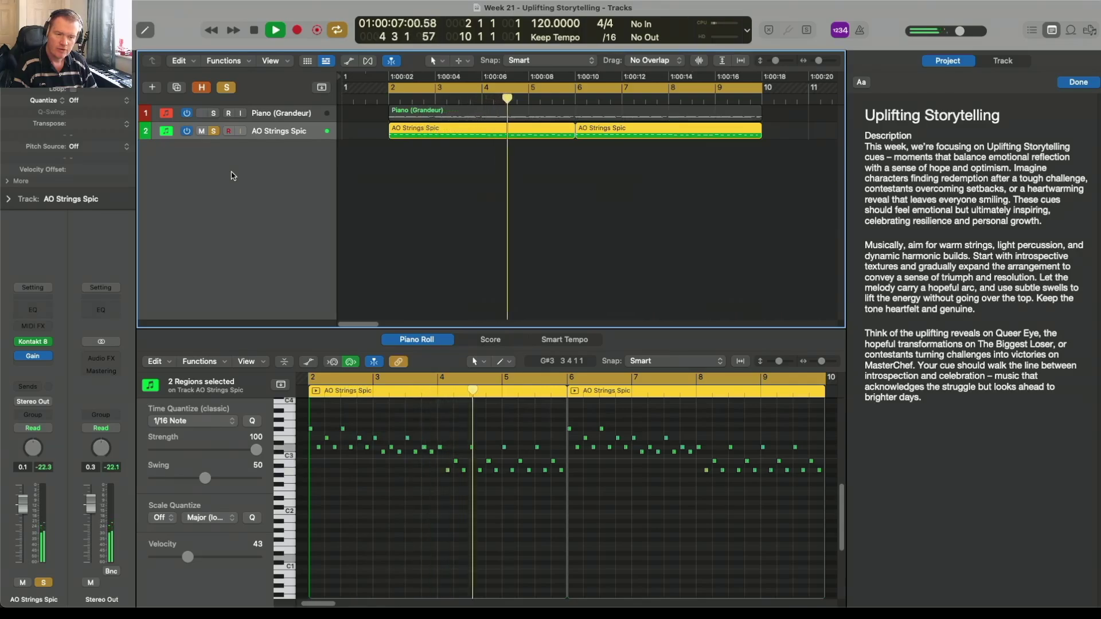
{"action": "key", "text": "space"}
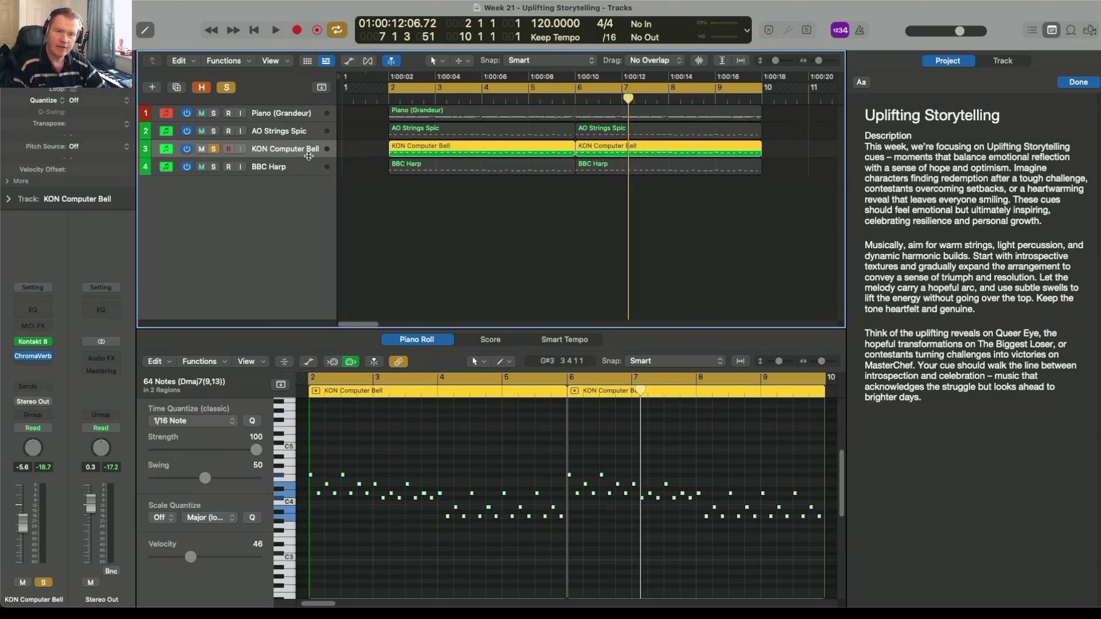
Play the soloed KON Computer Bell track from the start of the cycle range and stop
{"action": "key", "text": "Return"}
{"action": "key", "text": "space"}
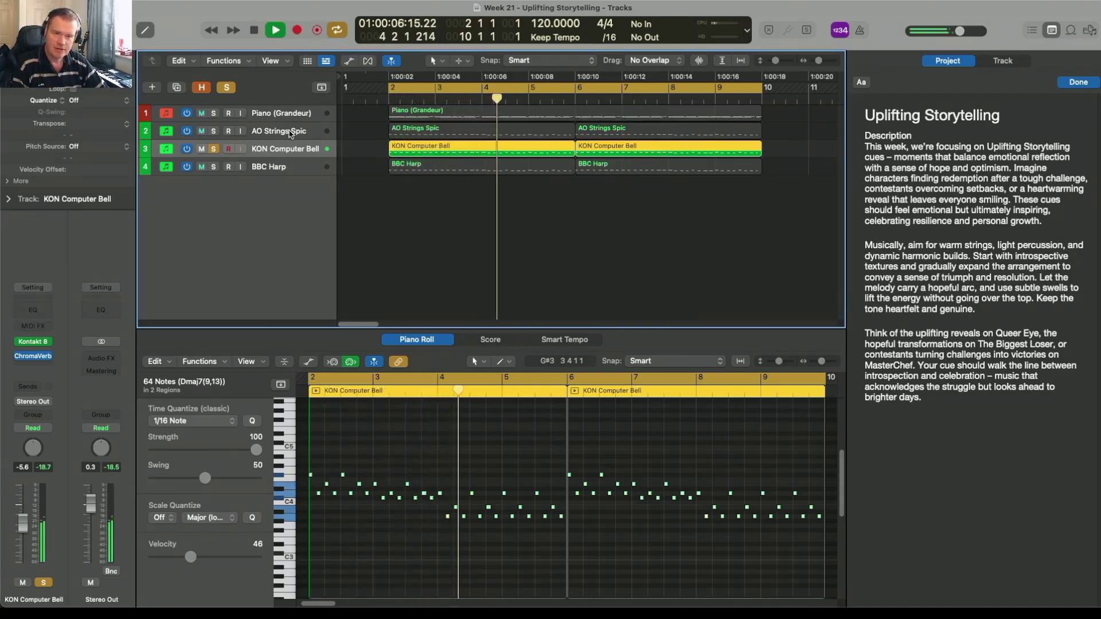
{"action": "key", "text": "space"}
Play BBC Harp alone, progressively adding KON Computer Bell, AO Strings Spic and Piano (Grandeur) to the solo, and stop playback
{"action": "left_click", "coordinate": [213, 150]}
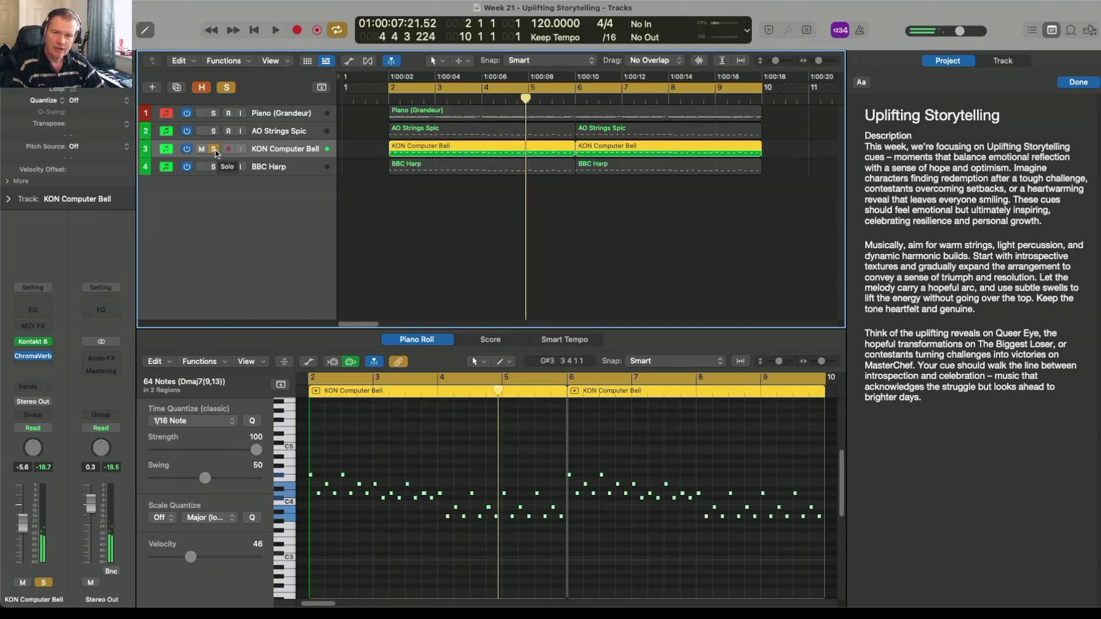
{"action": "left_click", "coordinate": [214, 167]}
{"action": "key", "text": "space"}
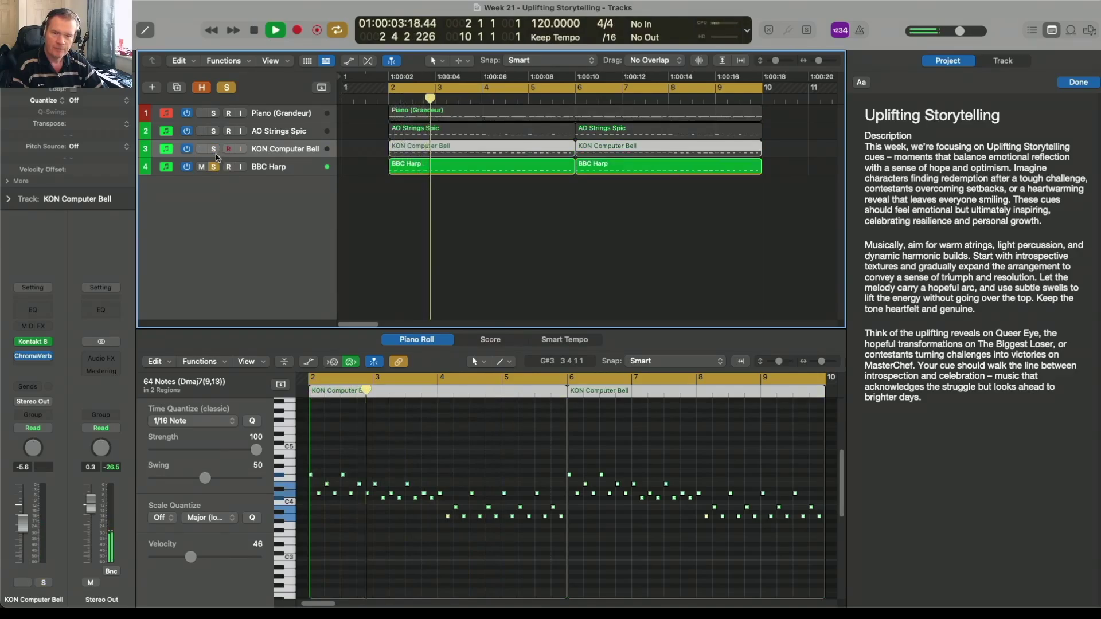
{"action": "left_click", "coordinate": [214, 148]}
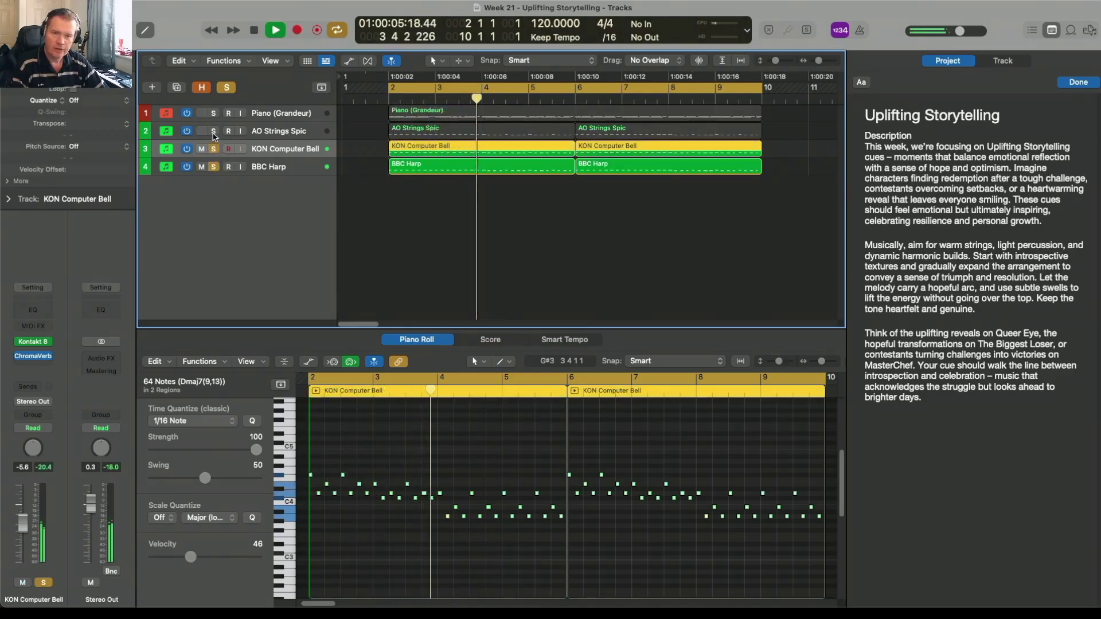
{"action": "left_click", "coordinate": [213, 130]}
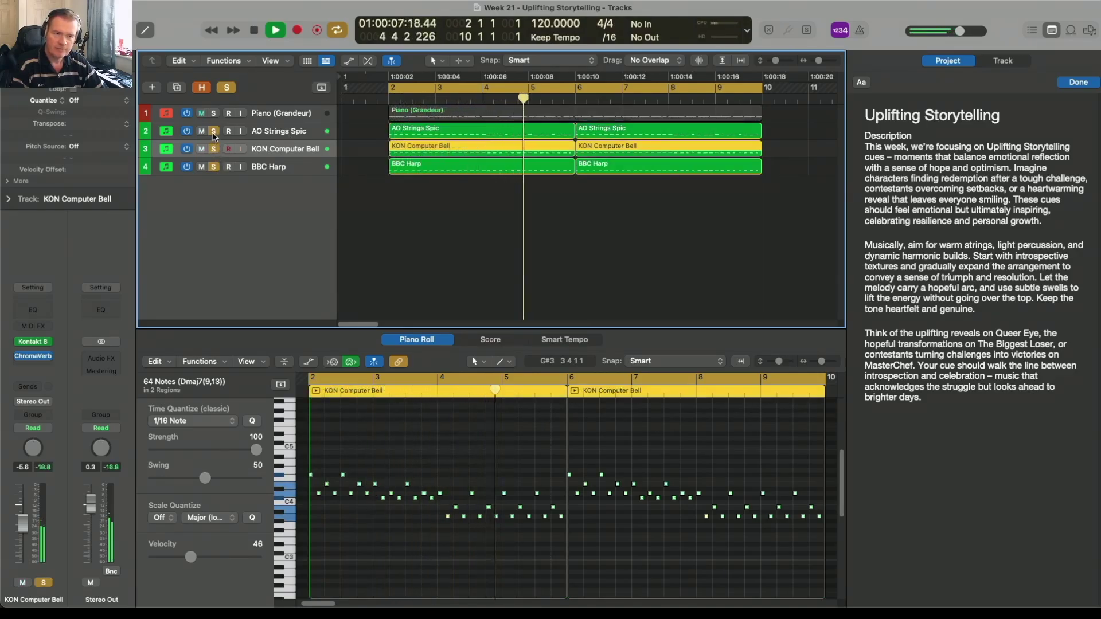
{"action": "left_click", "coordinate": [212, 115]}
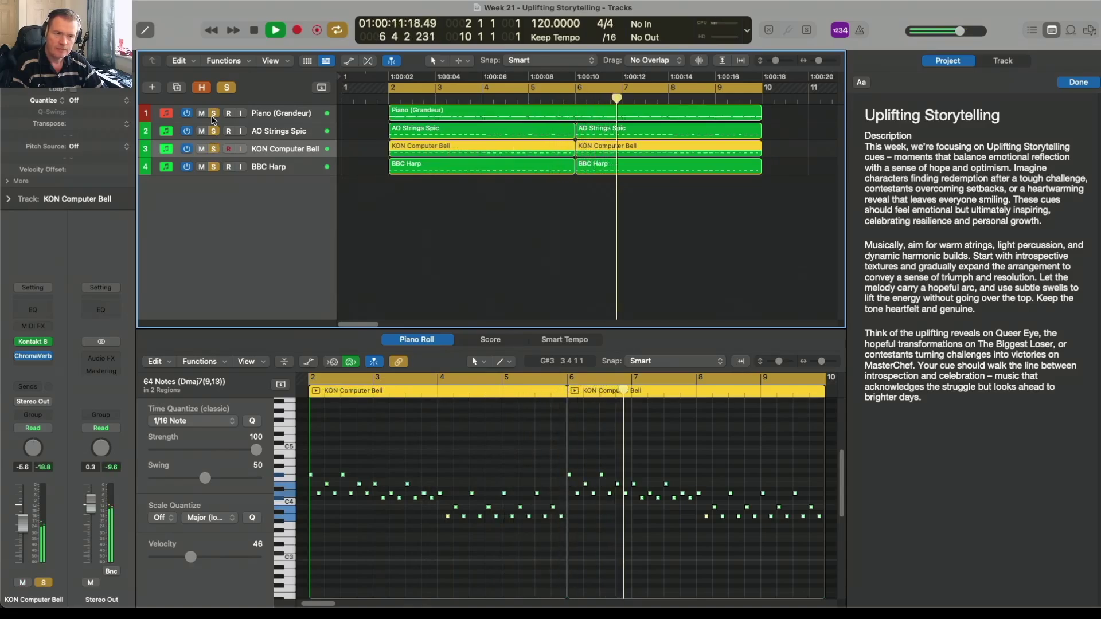
{"action": "key", "text": "space"}
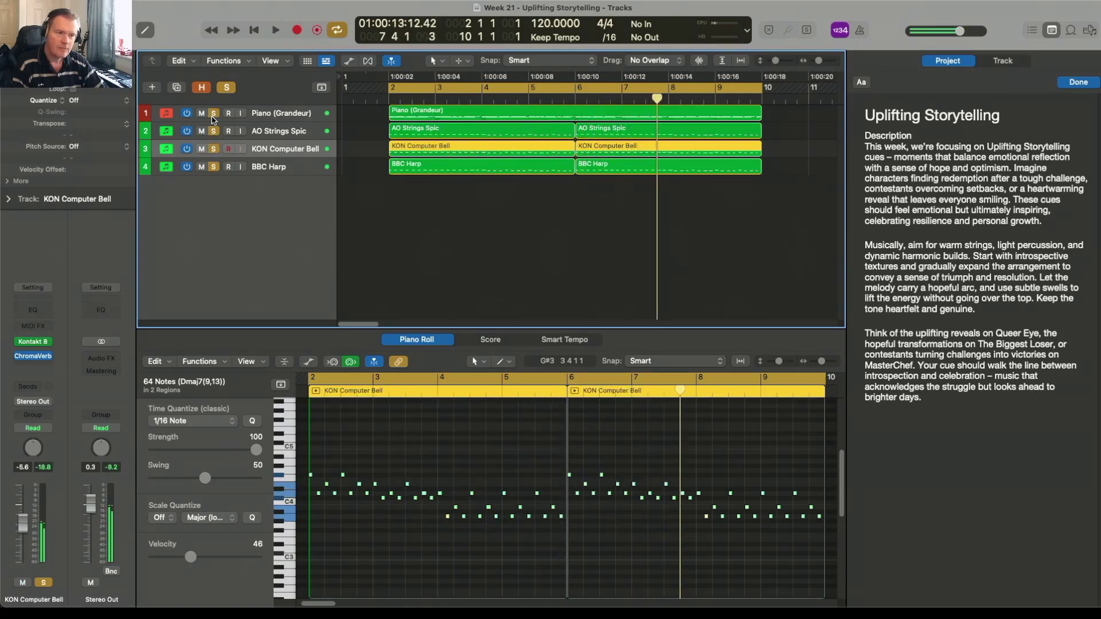
Take the Piano (Grandeur), AO Strings Spic, KON Computer Bell and BBC Harp tracks out of solo
{"action": "left_click", "coordinate": [213, 115]}
{"action": "left_click", "coordinate": [214, 131]}
{"action": "left_click", "coordinate": [213, 148]}
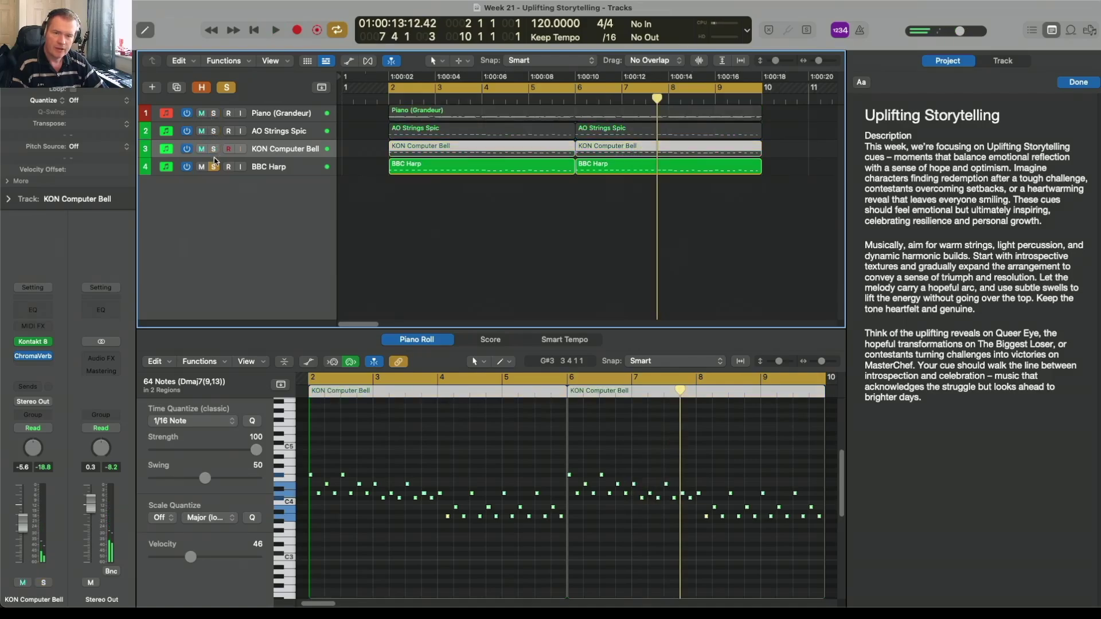
{"action": "left_click", "coordinate": [213, 166]}
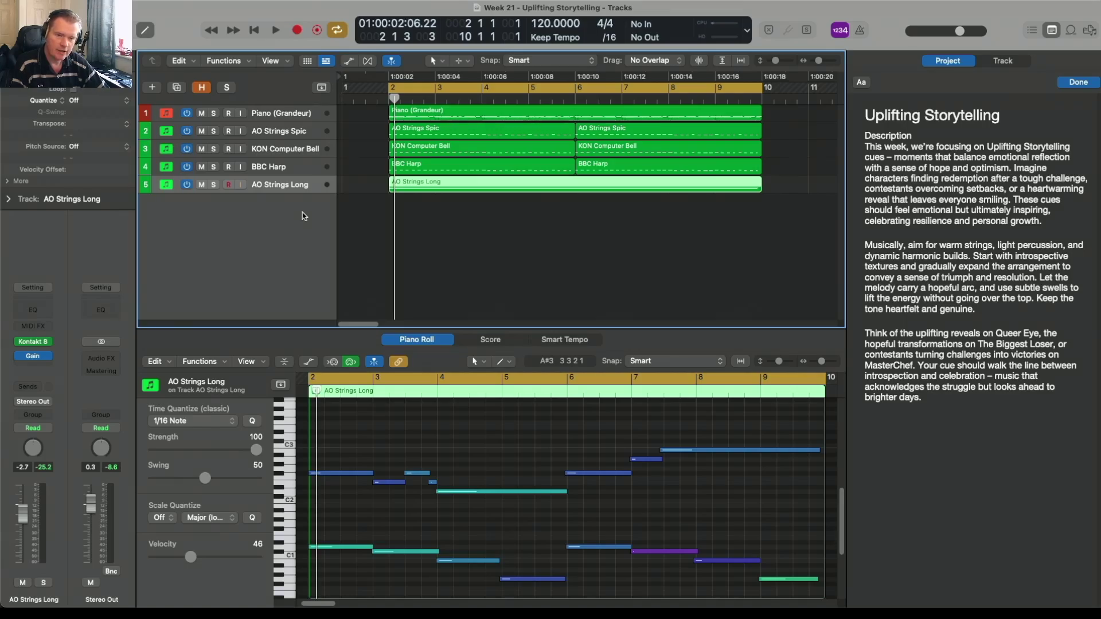
{"action": "left_click_drag", "start_coordinate": [340, 509], "coordinate": [697, 564]}
{"action": "left_click", "coordinate": [692, 494]}
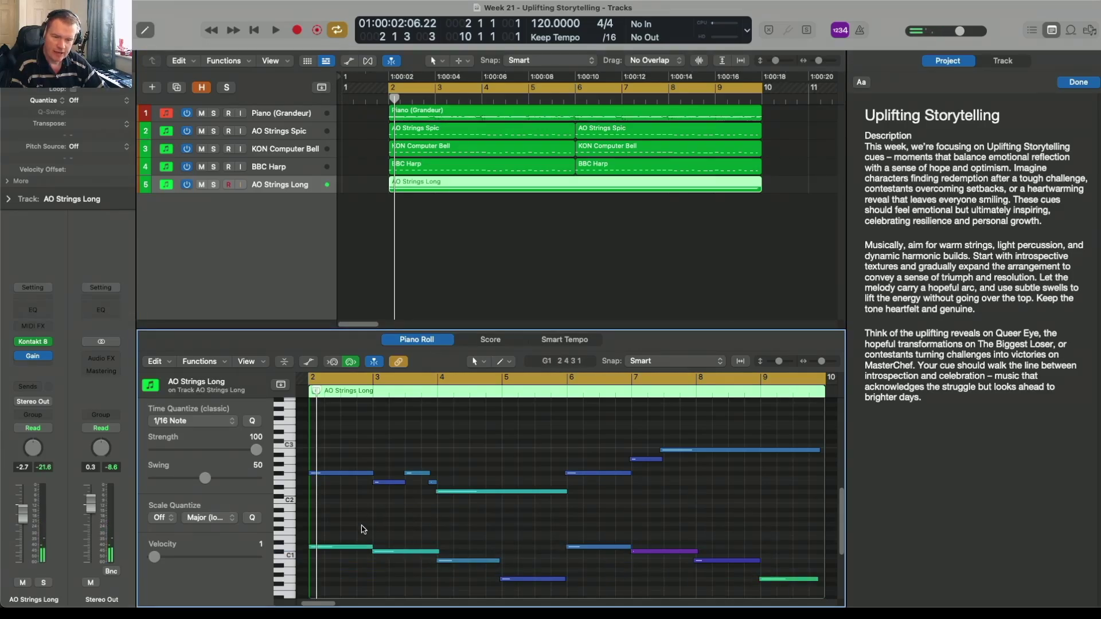
{"action": "mouse_move", "coordinate": [404, 556]}
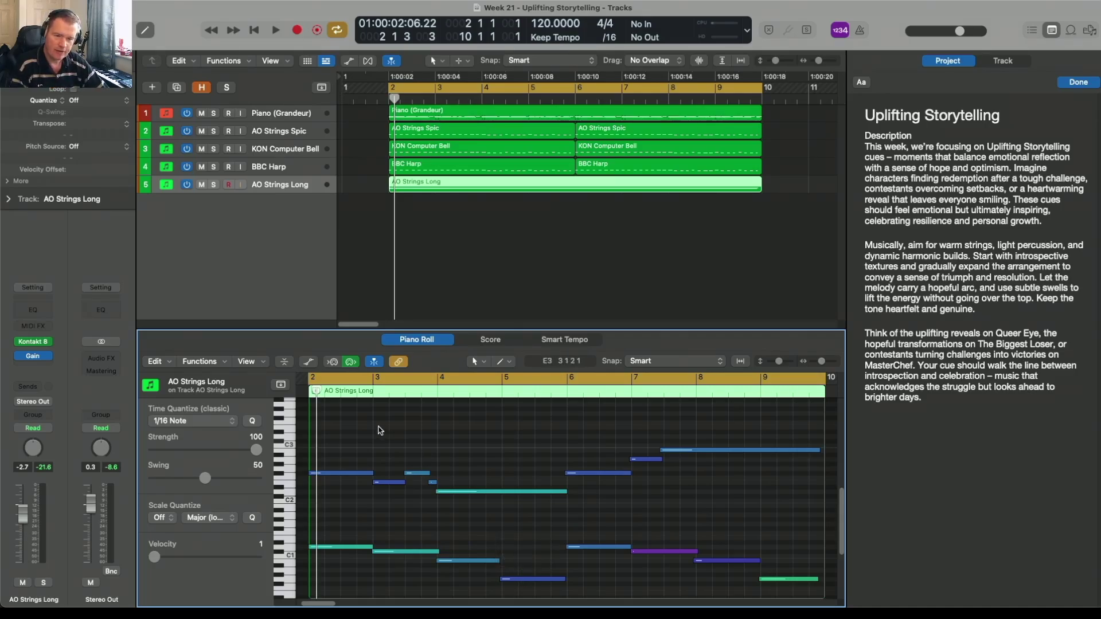
Solo the AO Strings Long track, play its region and stop playback
{"action": "left_click", "coordinate": [213, 184]}
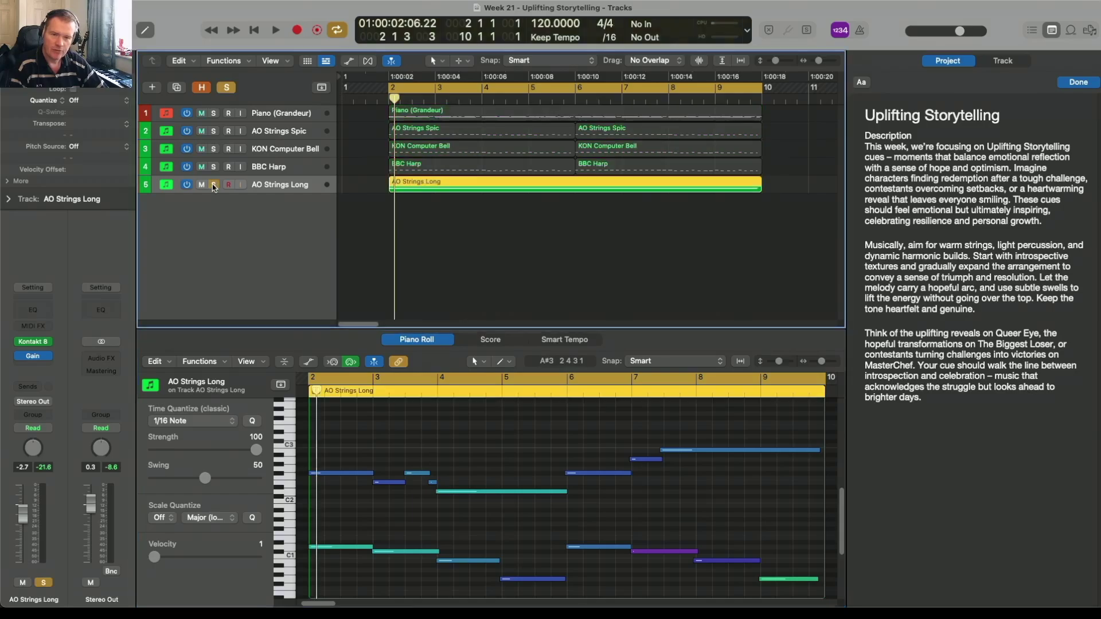
{"action": "key", "text": "space"}
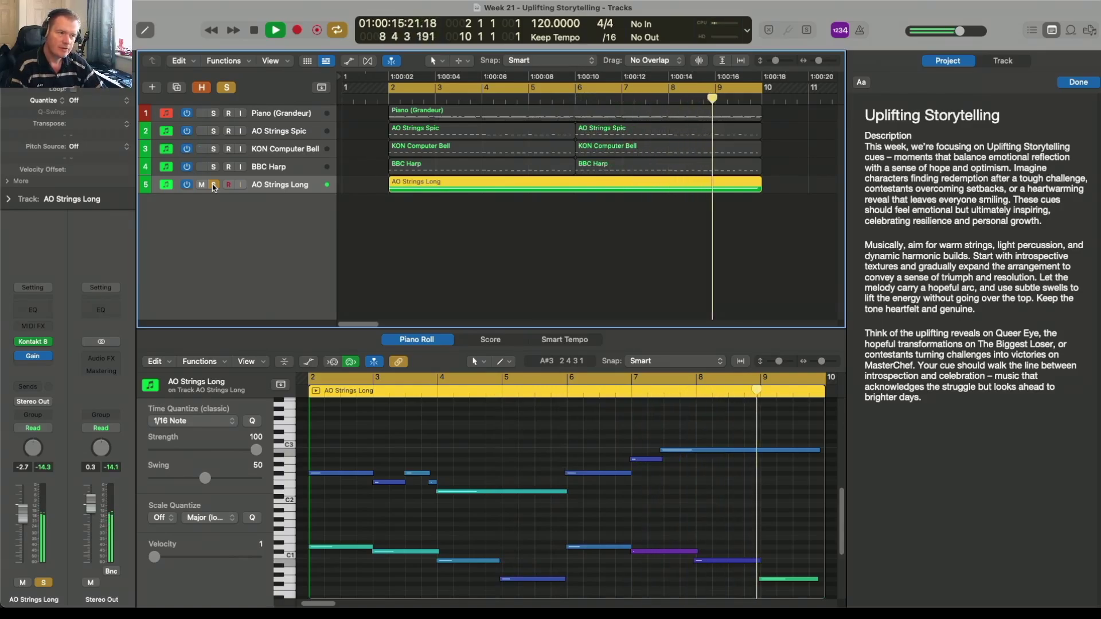
{"action": "key", "text": "space"}
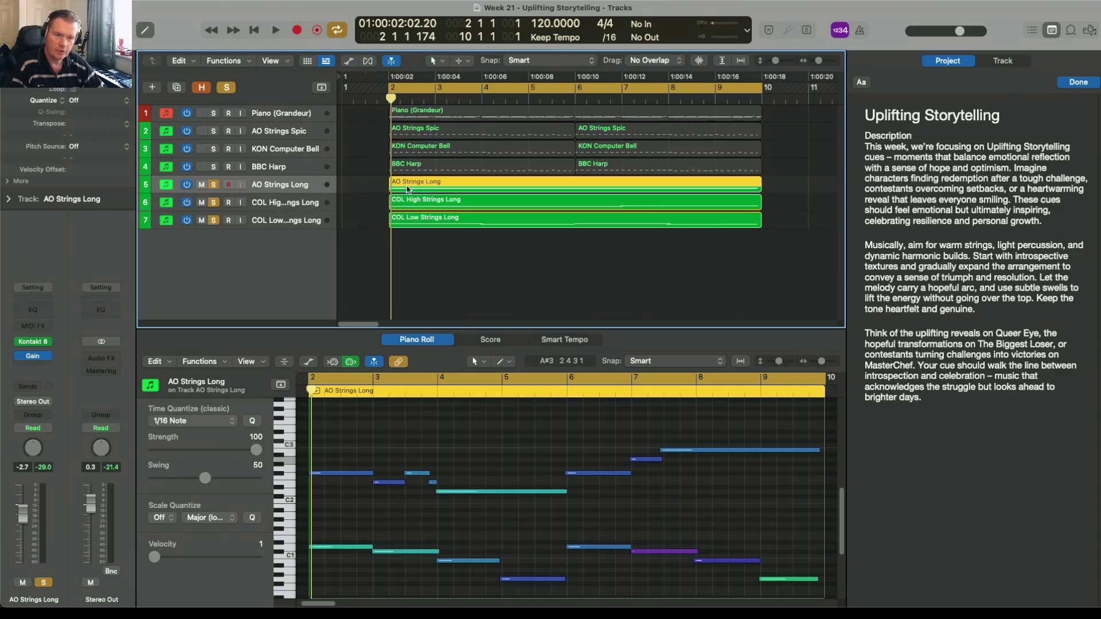
Remove AO Strings Long from the solo and play only the COL High and COL Low Strings Long tracks
{"action": "left_click", "coordinate": [379, 191]}
{"action": "left_click", "coordinate": [415, 184]}
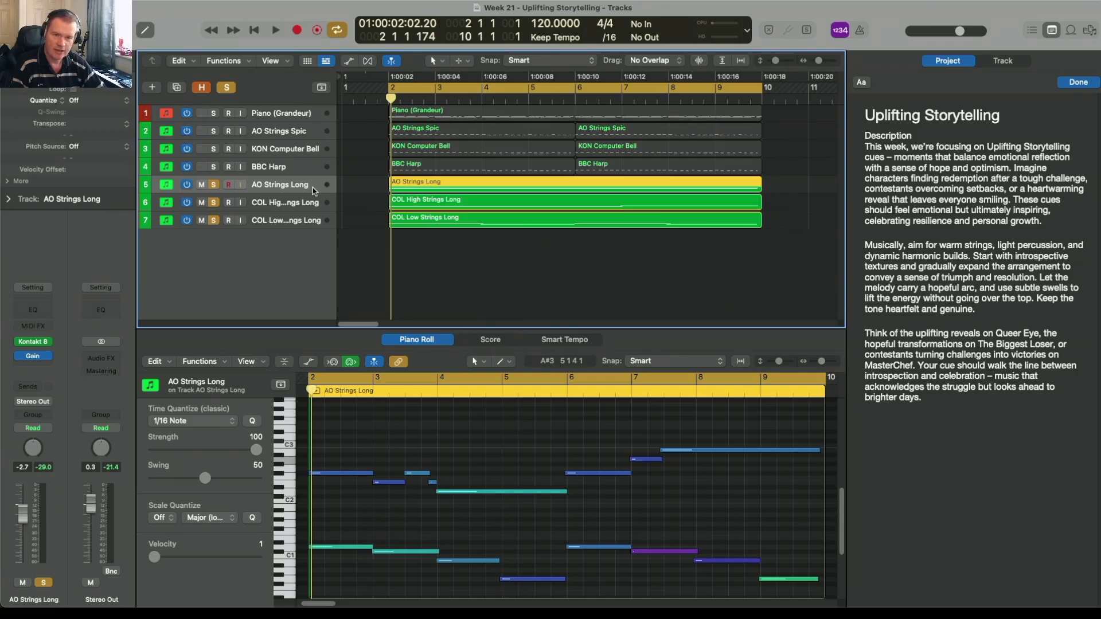
{"action": "left_click", "coordinate": [213, 185]}
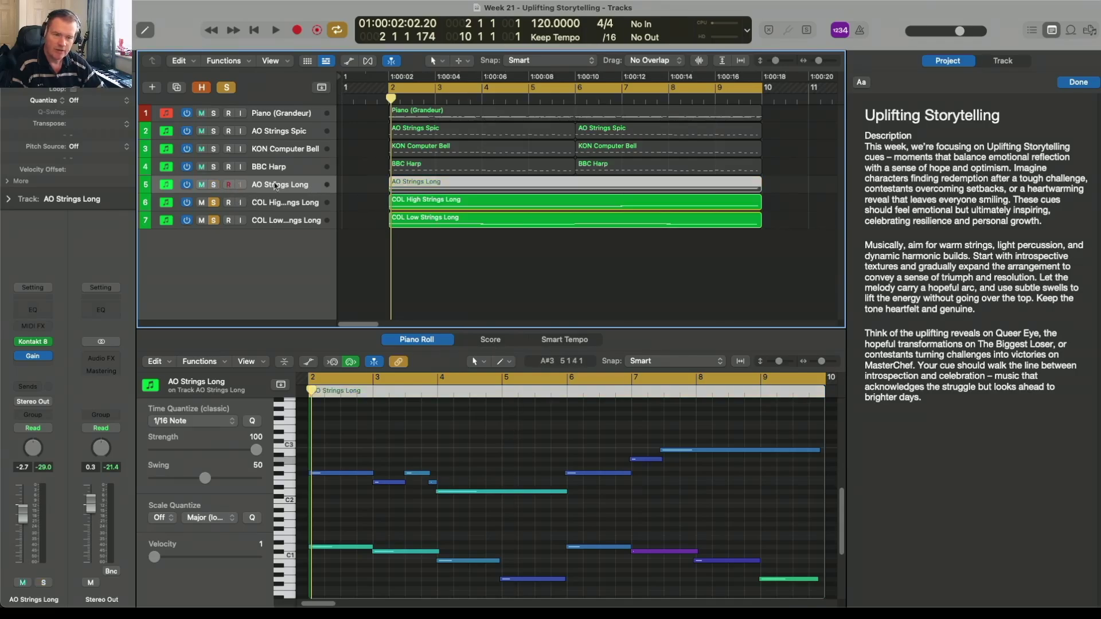
{"action": "key", "text": "space"}
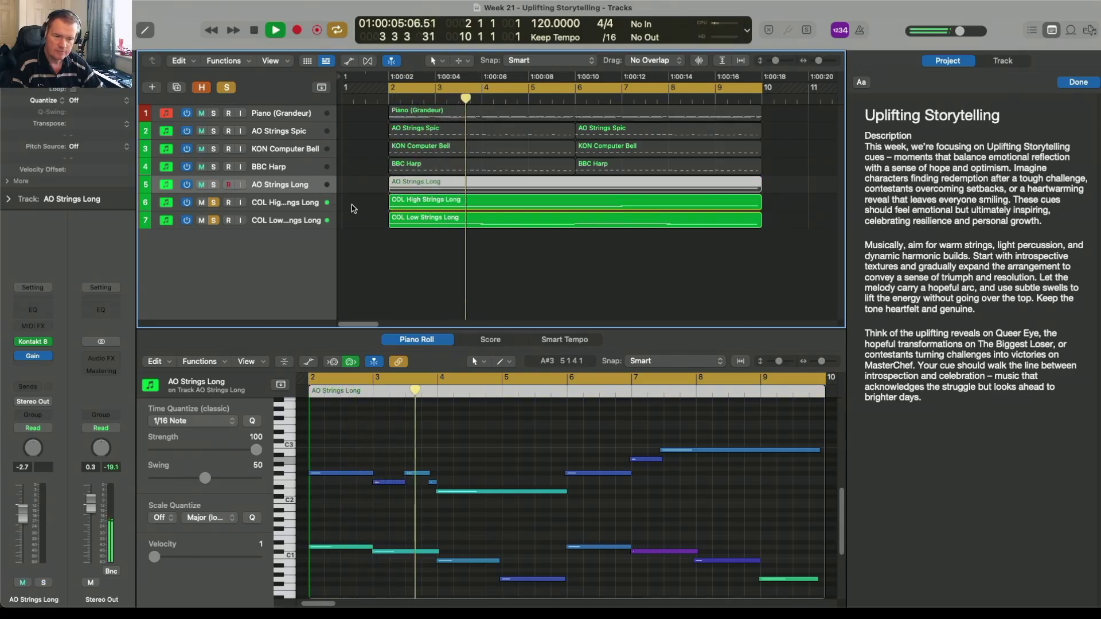
{"action": "key", "text": "space"}
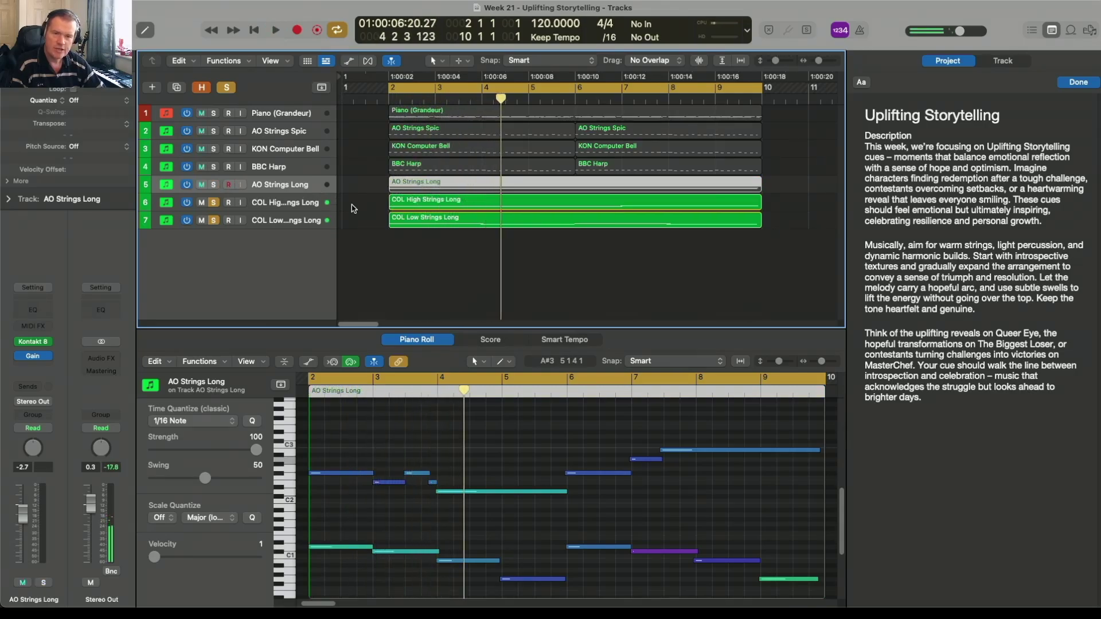
Solo AO Strings Long again and play it together with the COL High and Low Strings Long tracks
{"action": "left_click", "coordinate": [213, 184]}
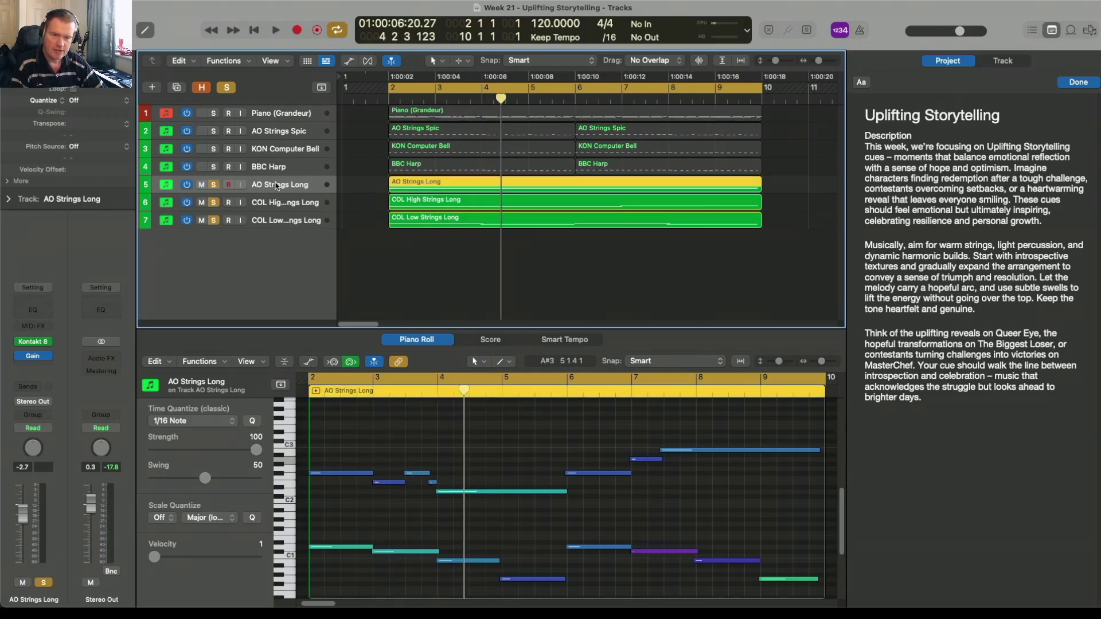
{"action": "key", "text": "space"}
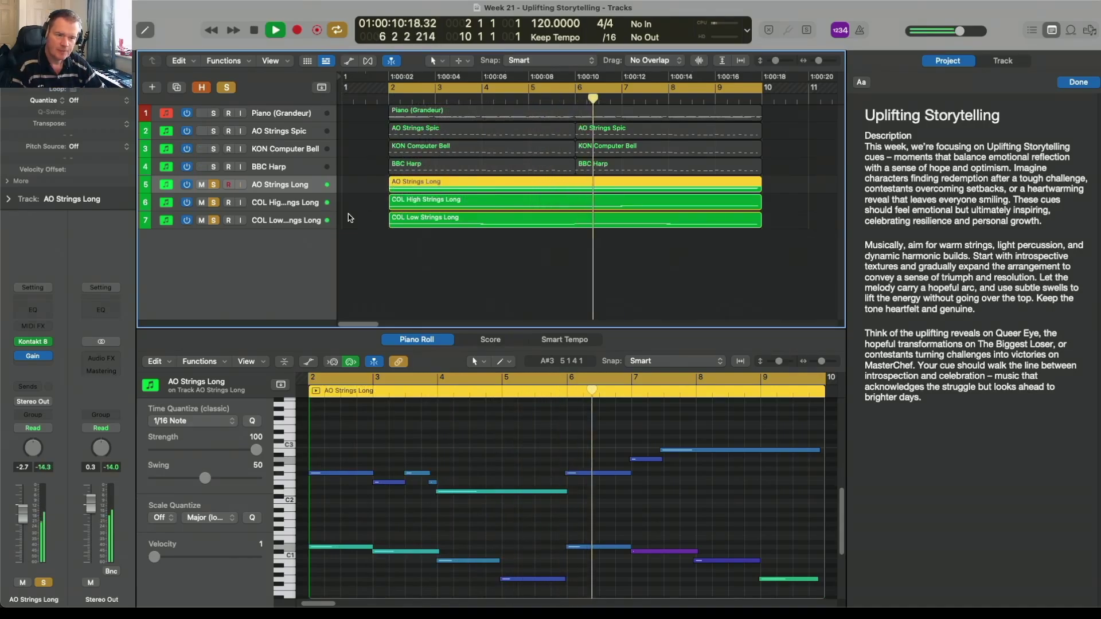
{"action": "key", "text": "space"}
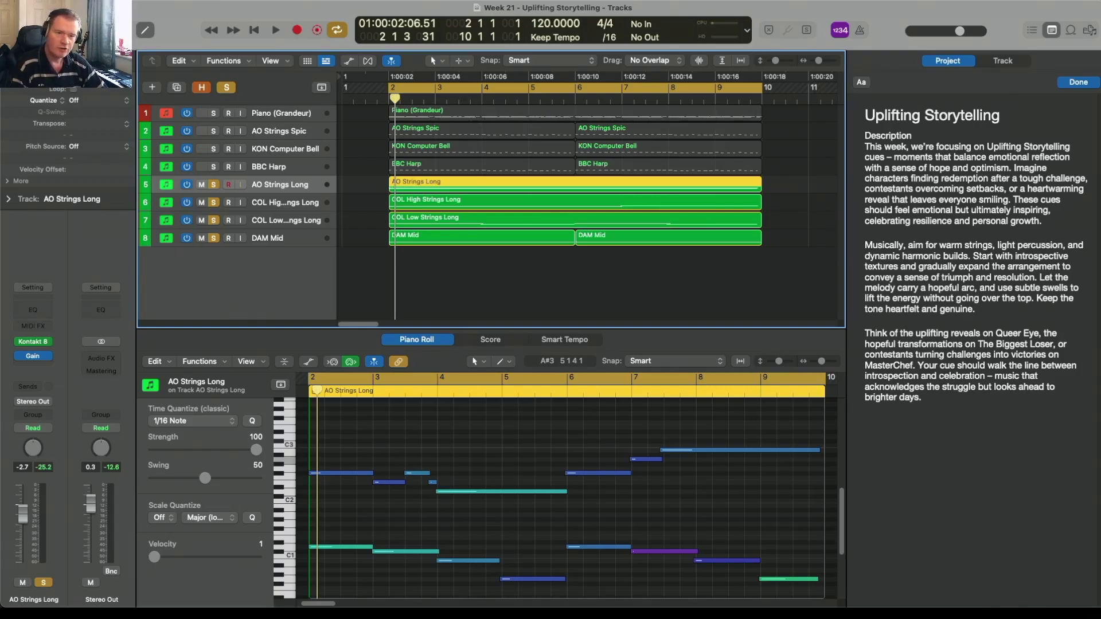
Play the DAM Mid track with the soloed long strings and check the Damage 2 loop in its Kontakt instrument
{"action": "left_click", "coordinate": [275, 244]}
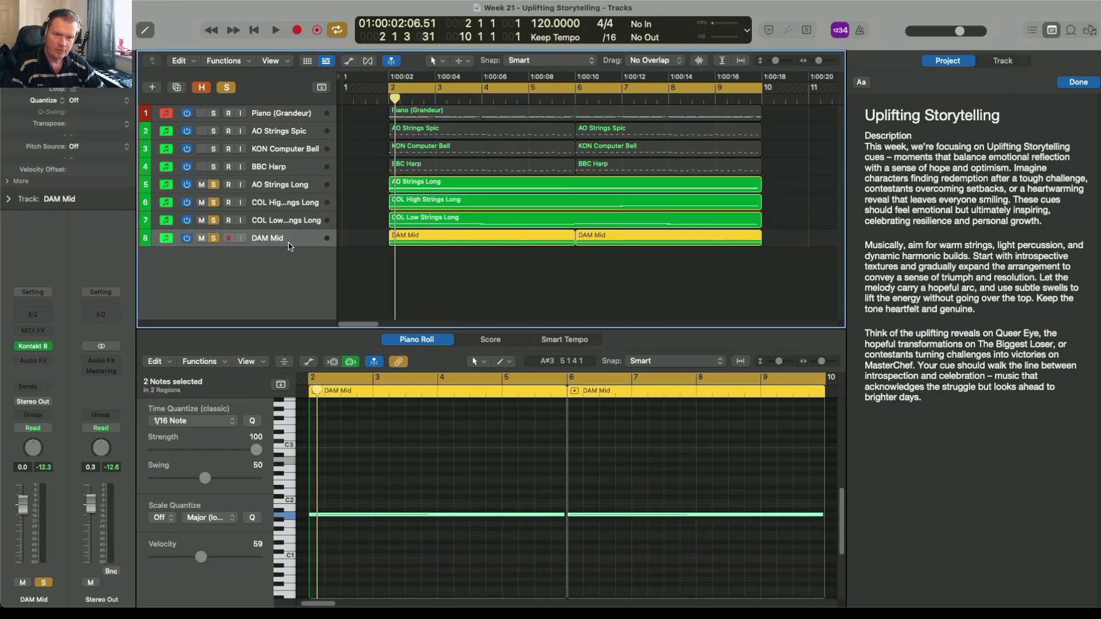
{"action": "key", "text": "space"}
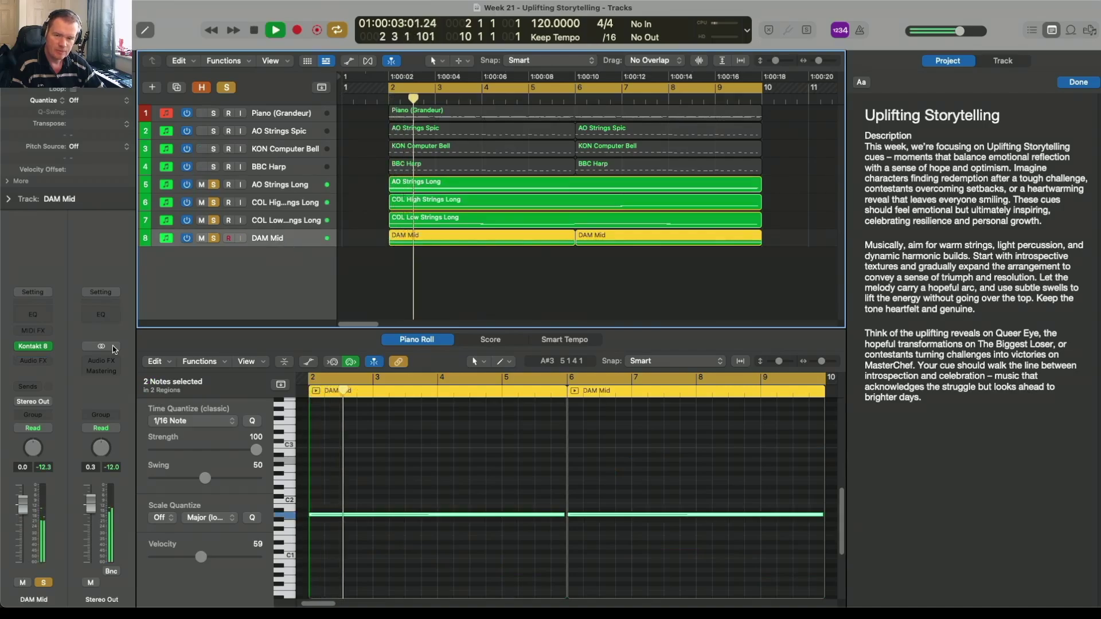
{"action": "left_click", "coordinate": [33, 346]}
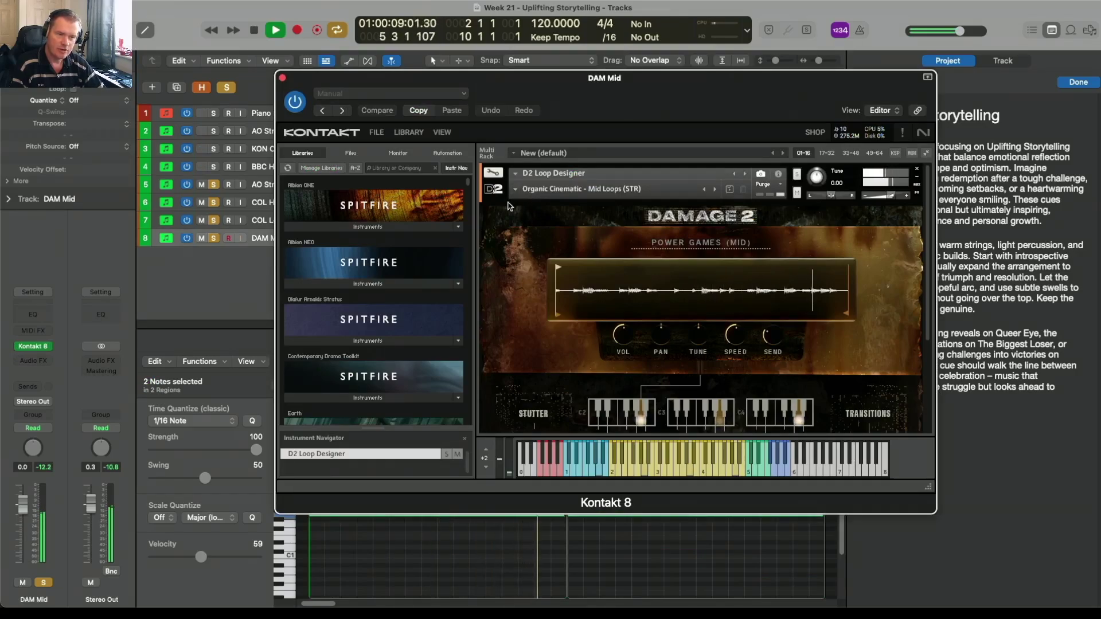
{"action": "left_click", "coordinate": [282, 78]}
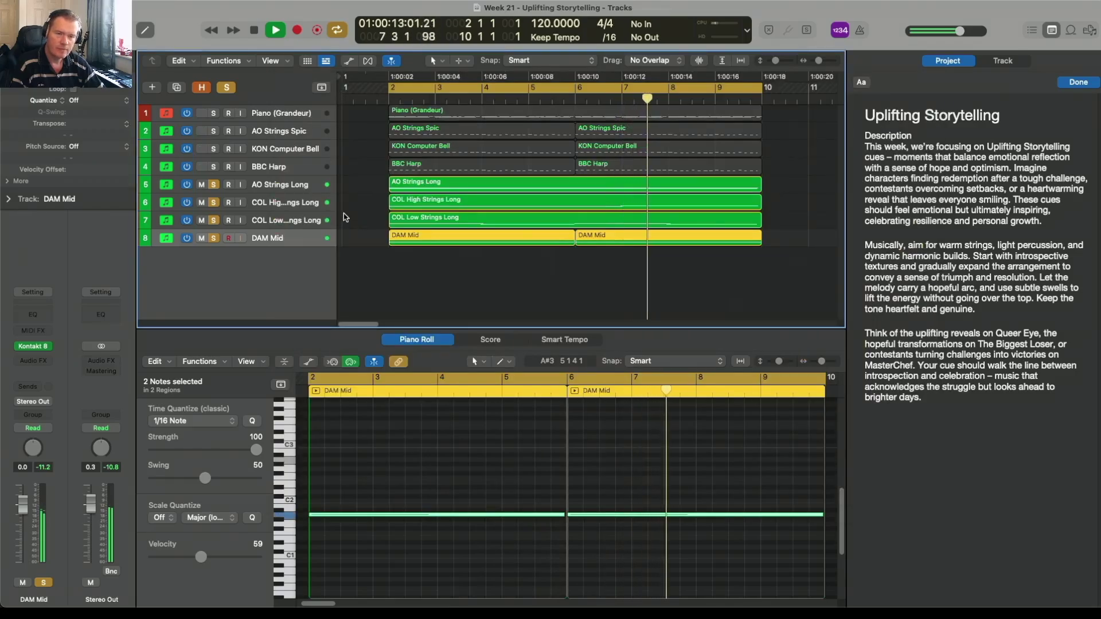
{"action": "key", "text": "space"}
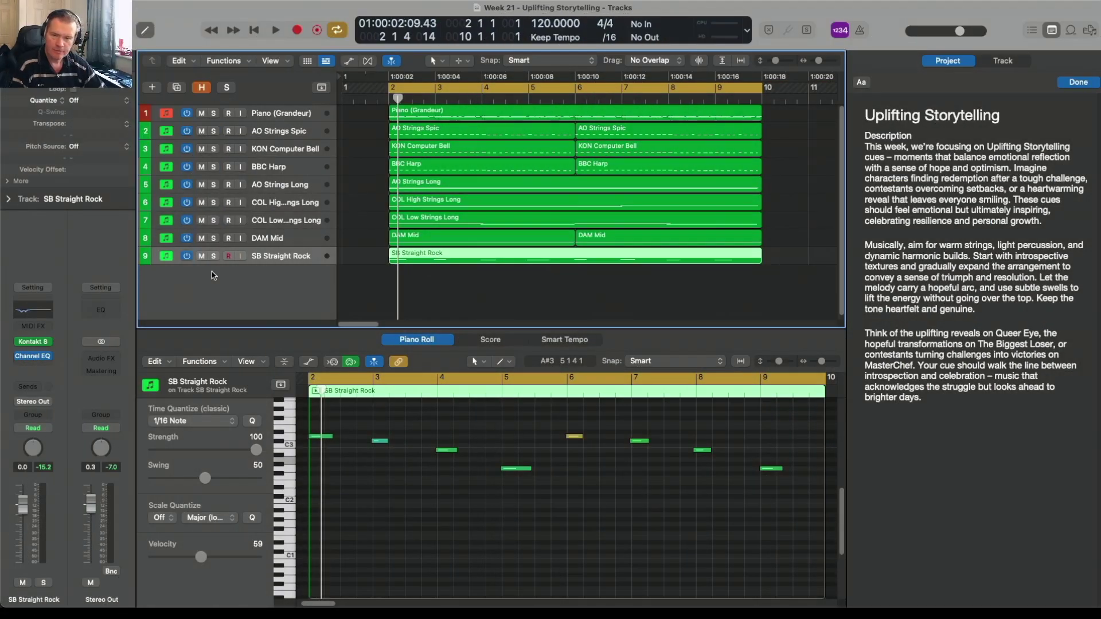
Check the Prime Bass instrument on the SB Straight Rock track, then solo the track and play it
{"action": "left_click", "coordinate": [35, 342]}
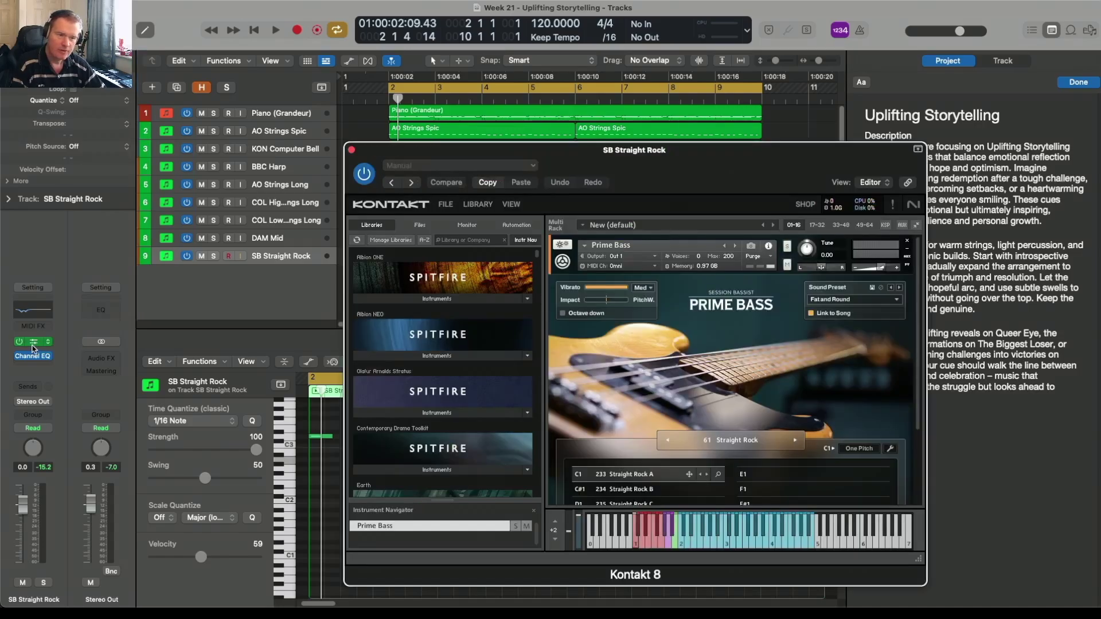
{"action": "left_click", "coordinate": [351, 151]}
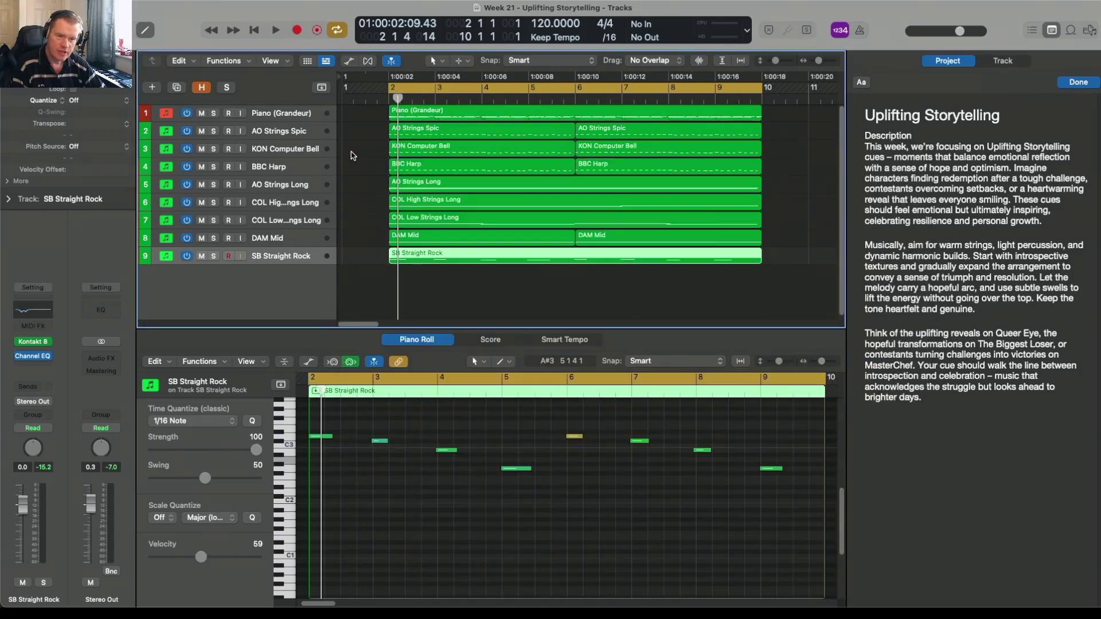
{"action": "left_click", "coordinate": [214, 257]}
{"action": "key", "text": "space"}
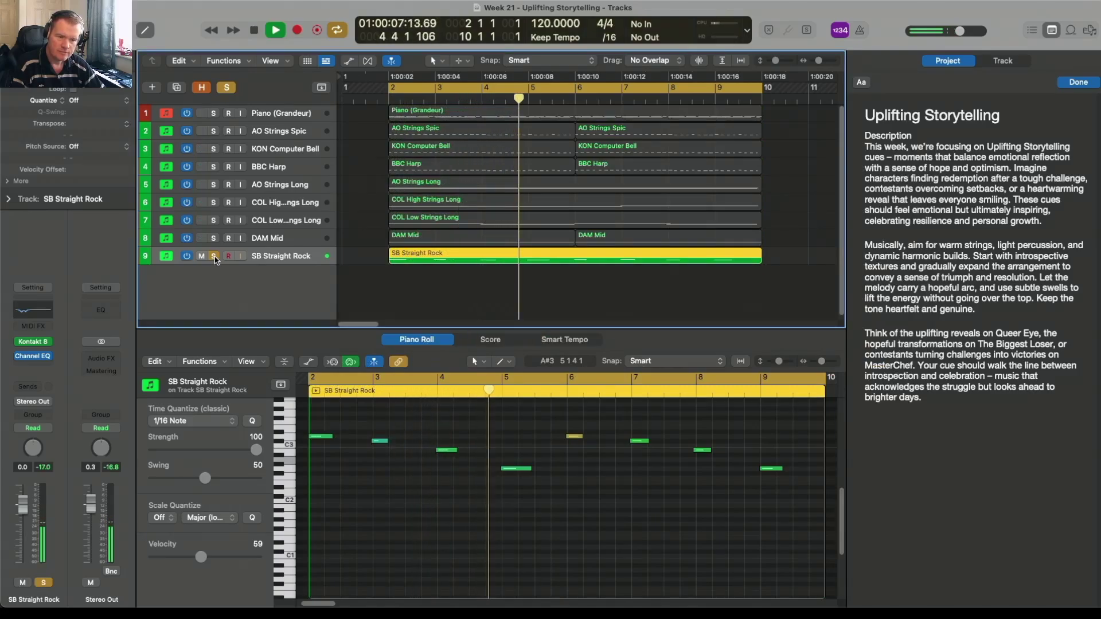
Unsolo the SB Straight Rock track, play all tracks together, and inspect the Channel EQ curve on the bass track
{"action": "left_click", "coordinate": [214, 256]}
{"action": "key", "text": "space"}
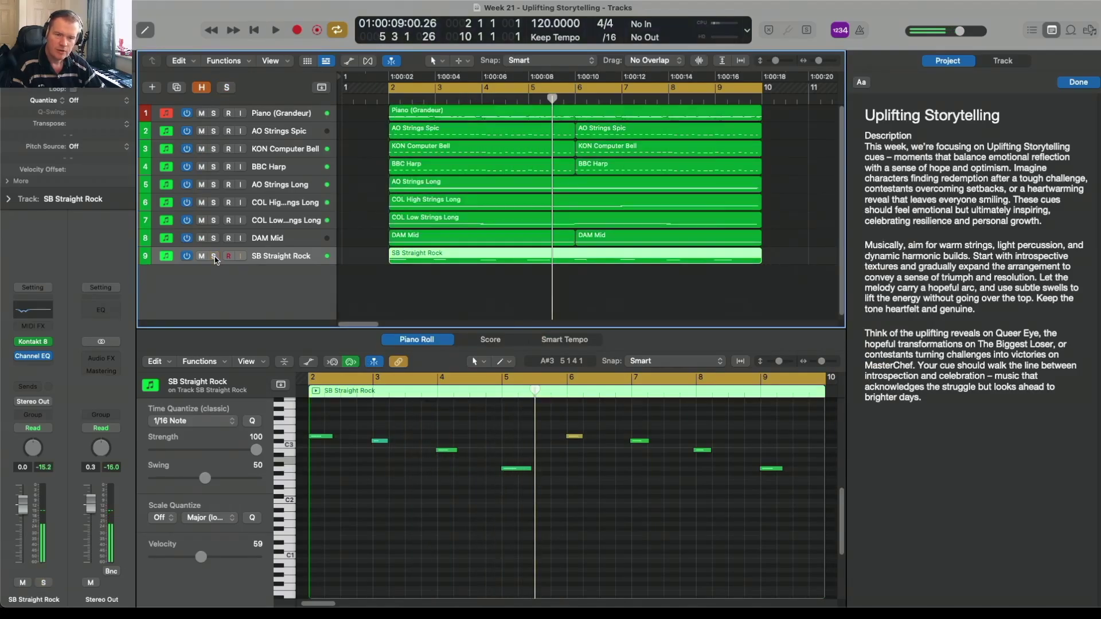
{"action": "key", "text": "space"}
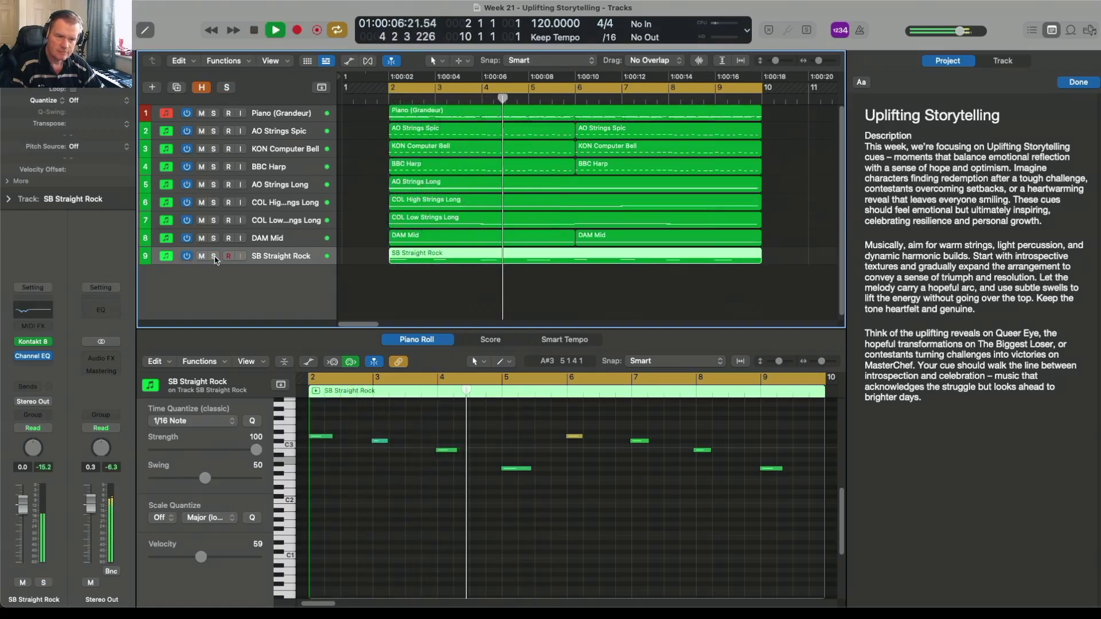
{"action": "key", "text": "space"}
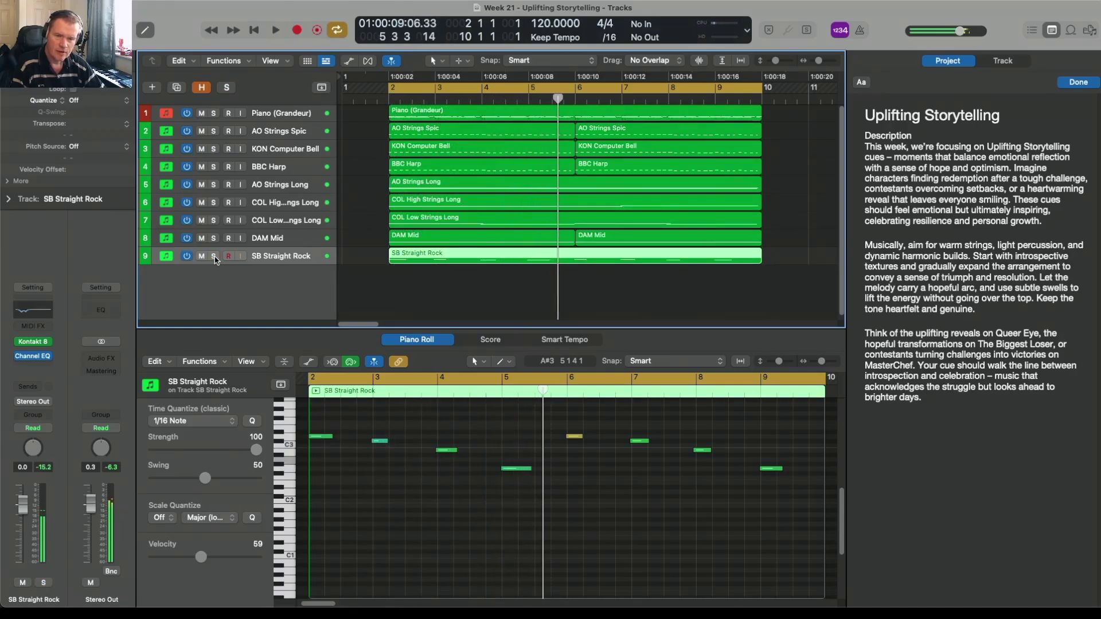
{"action": "left_click", "coordinate": [41, 314]}
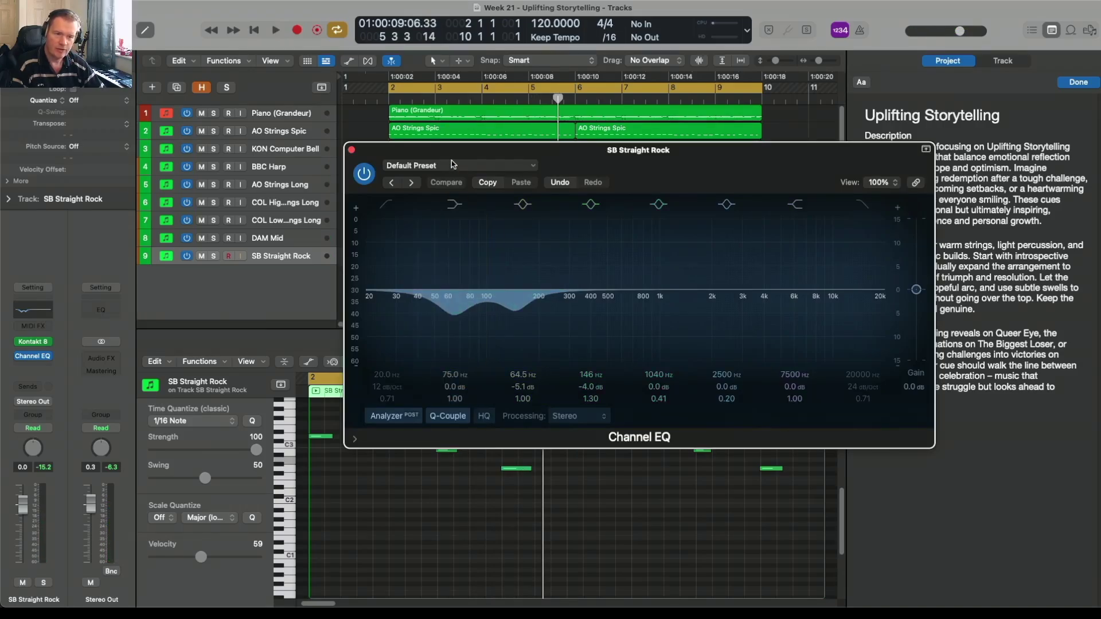
{"action": "left_click", "coordinate": [352, 151]}
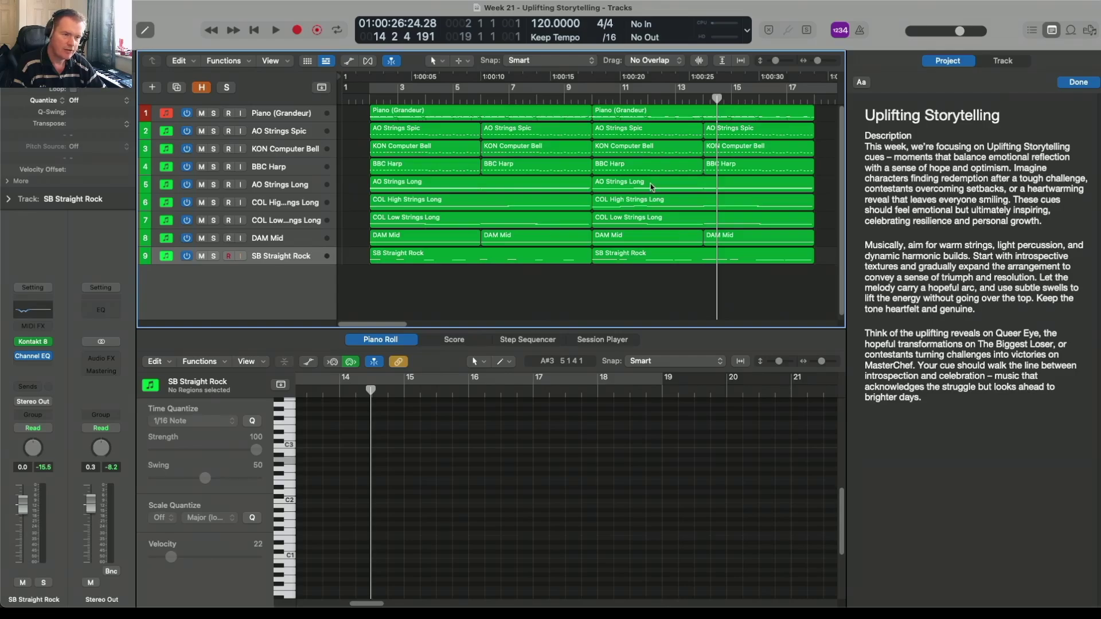
Select the second SB Straight Rock region, starting at bar 10, and play all tracks through to the end of the arrangement
{"action": "left_click", "coordinate": [650, 258]}
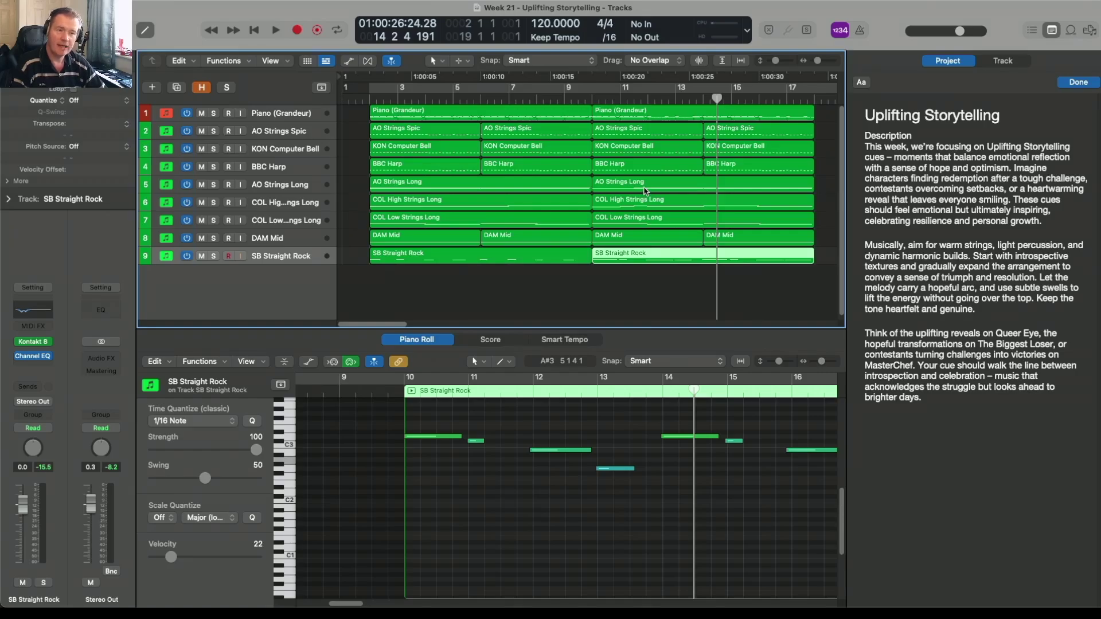
{"action": "key", "text": "space"}
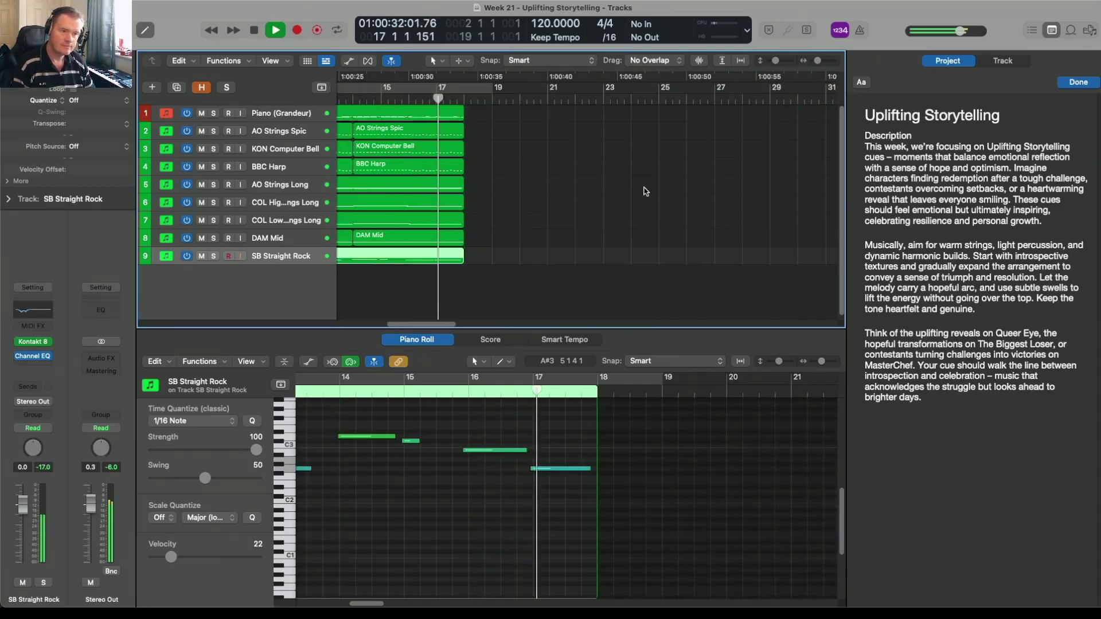
{"action": "key", "text": "space"}
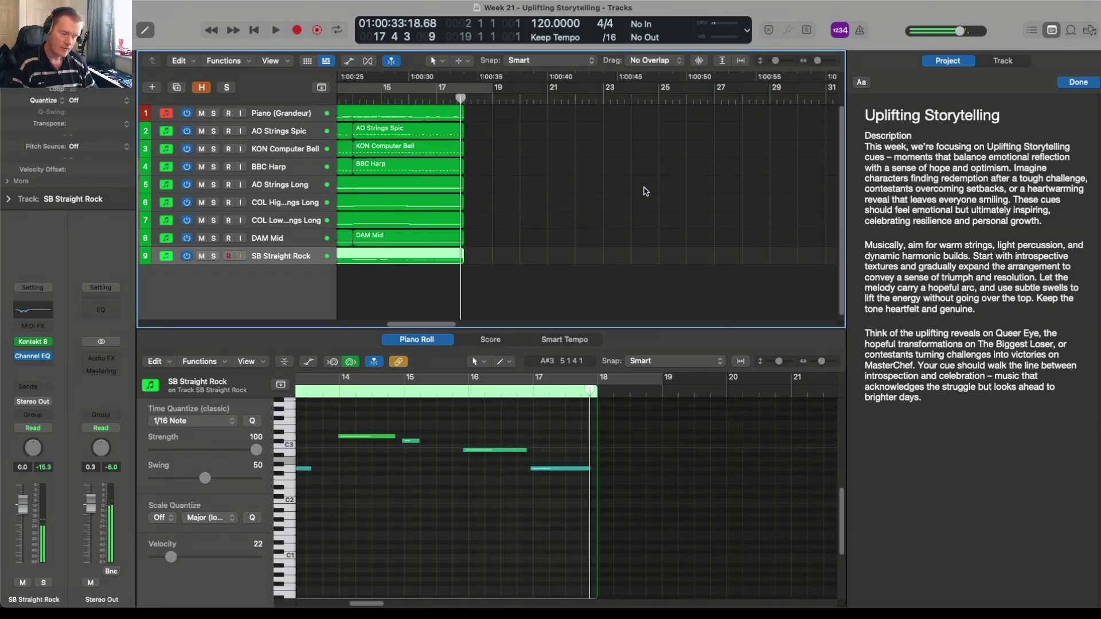
Play the arrangement from the beginning with all regions selected and examine their combined notes in the Piano Roll
{"action": "key", "text": "Return"}
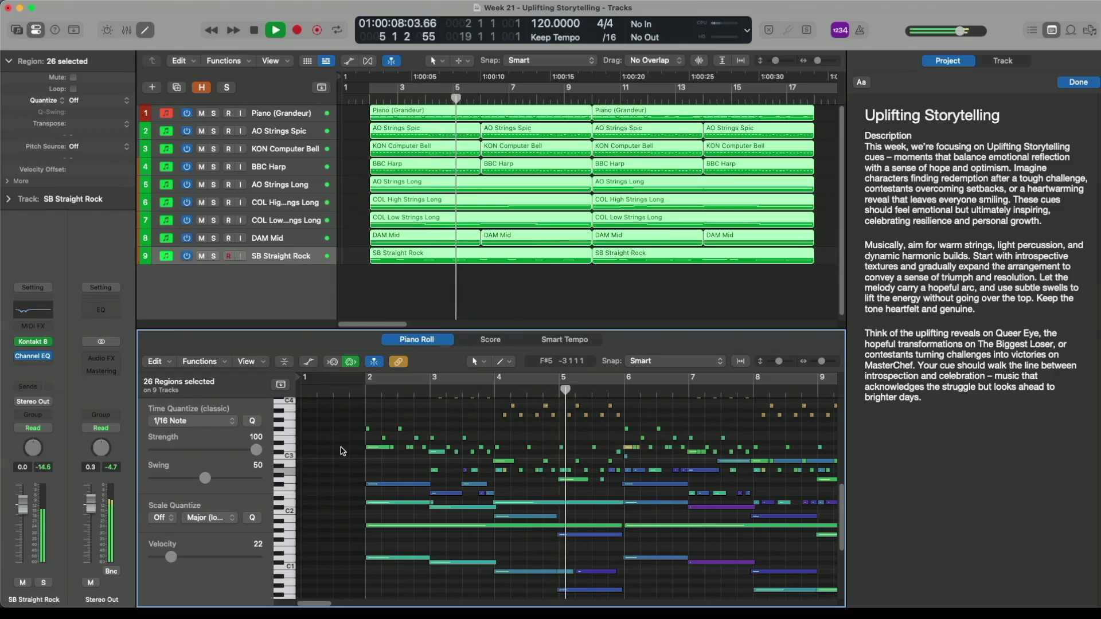
{"action": "scroll", "coordinate": [343, 451], "scroll_direction": "up", "scroll_amount": 1}
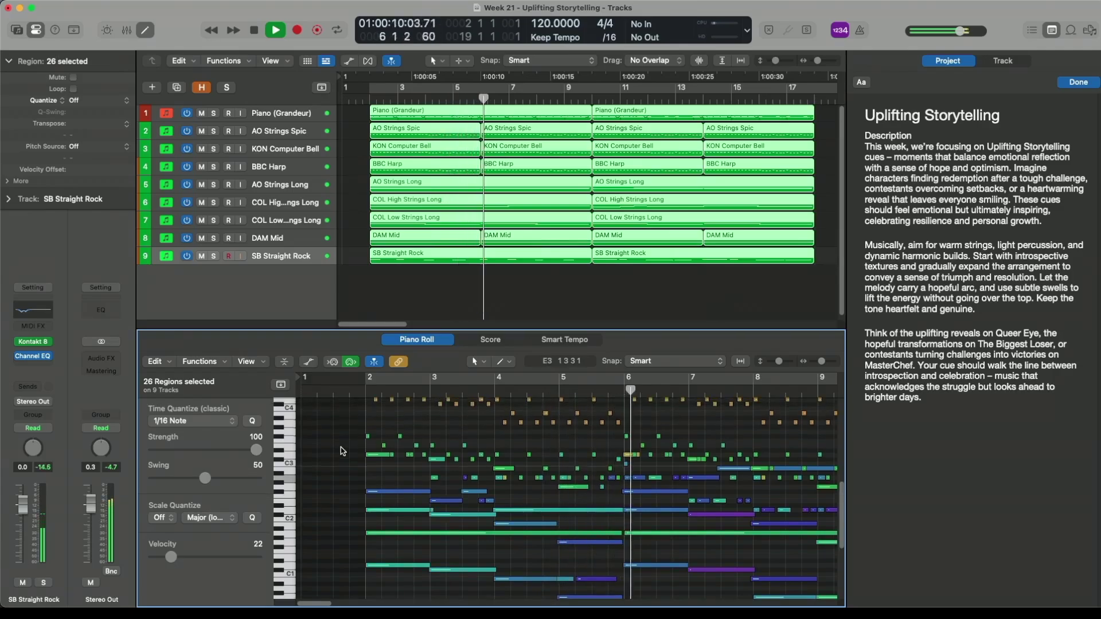
{"action": "scroll", "coordinate": [342, 451], "scroll_direction": "up", "scroll_amount": 2}
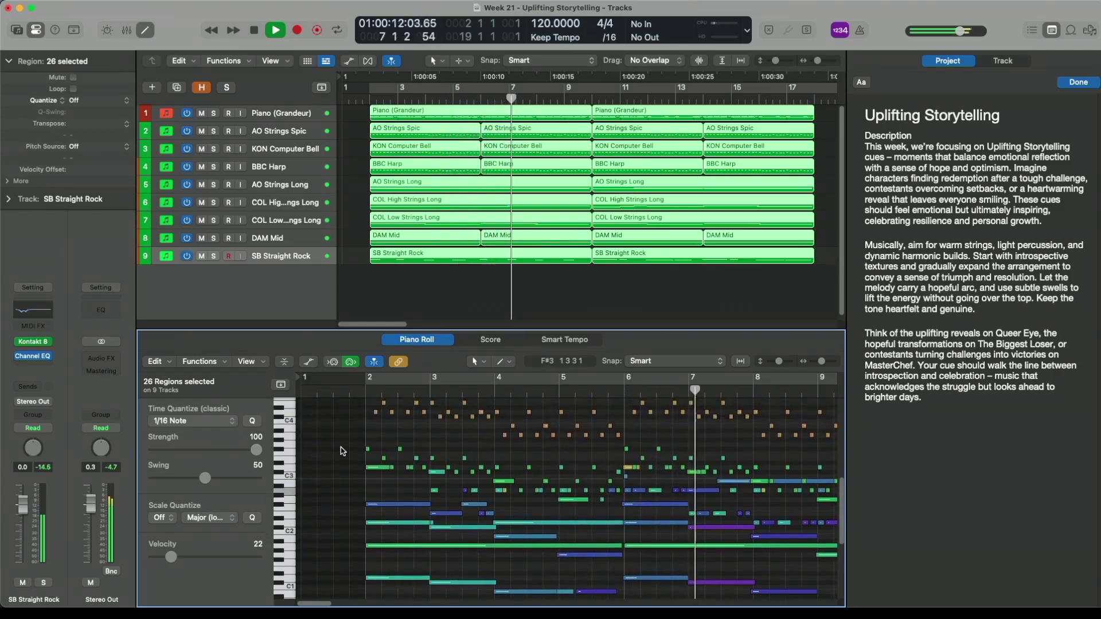